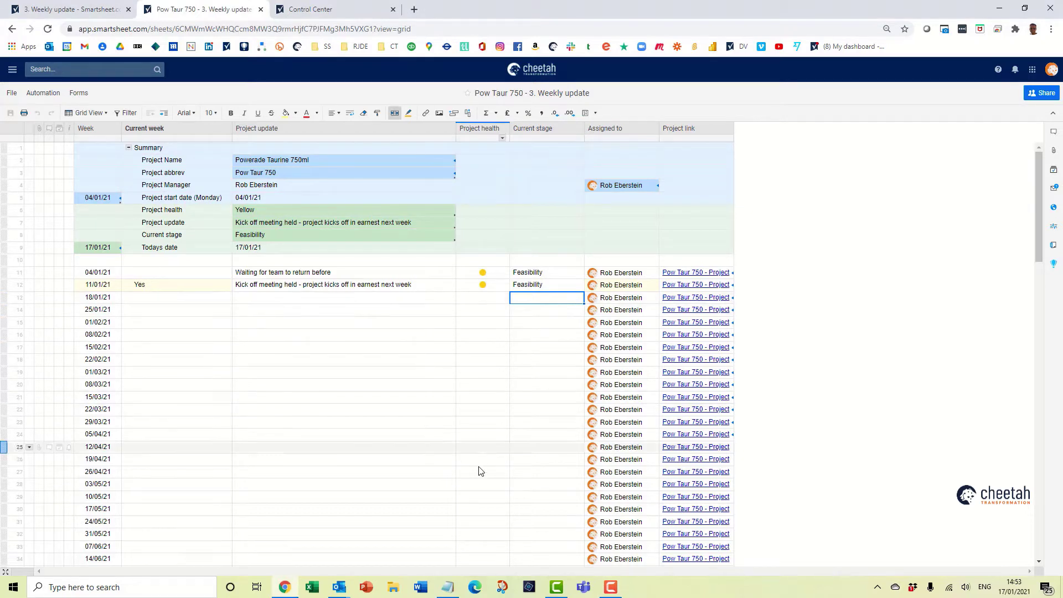
Copy the five stage names (Concept, Feasibility, Develop, Execute, Evaluate) from the Notepad list.
{"action": "left_click", "coordinate": [449, 590]}
{"action": "right_click", "coordinate": [271, 302]}
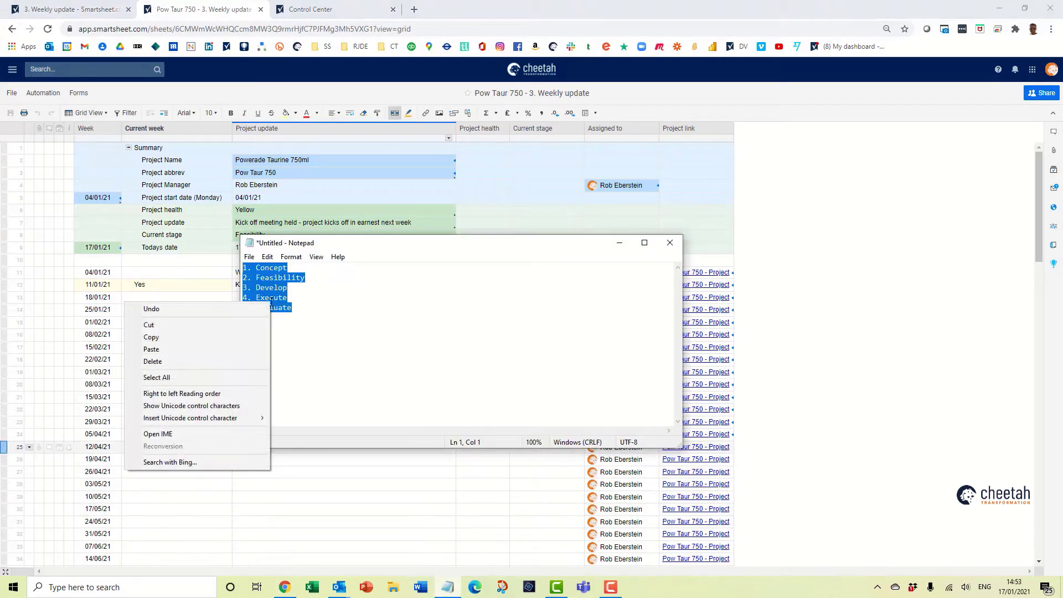
{"action": "left_click", "coordinate": [227, 334]}
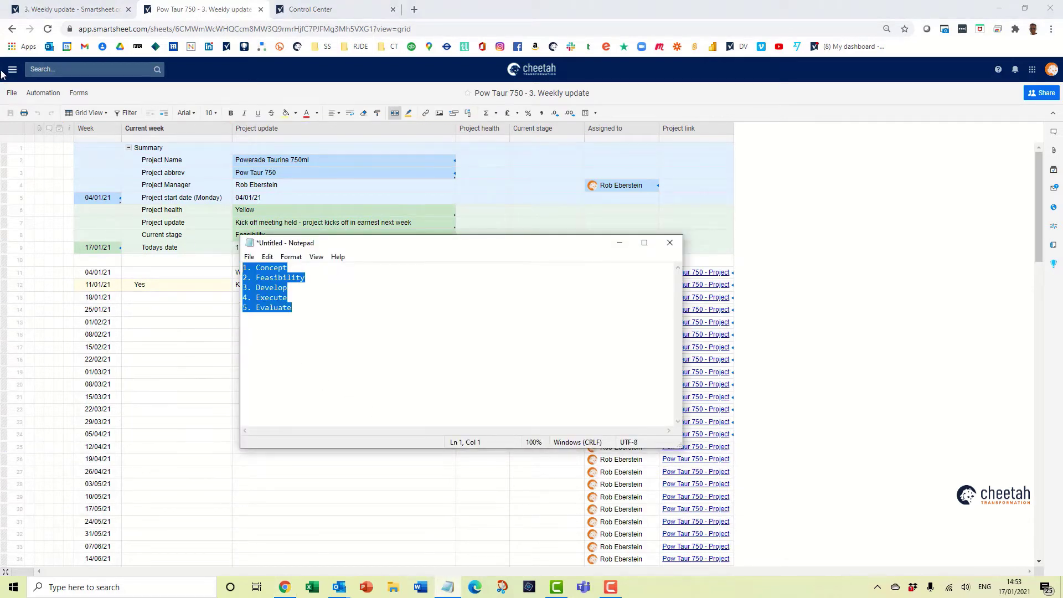
Make the template's Current stage column a single-select dropdown of the five pasted stages, then save.
{"action": "left_click", "coordinate": [50, 11]}
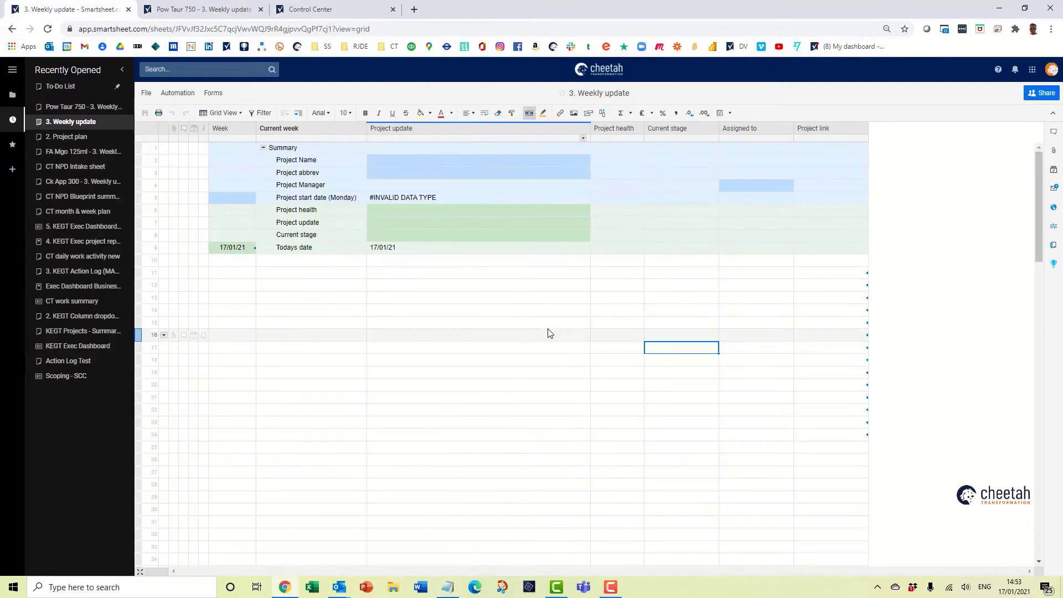
{"action": "left_click", "coordinate": [689, 131]}
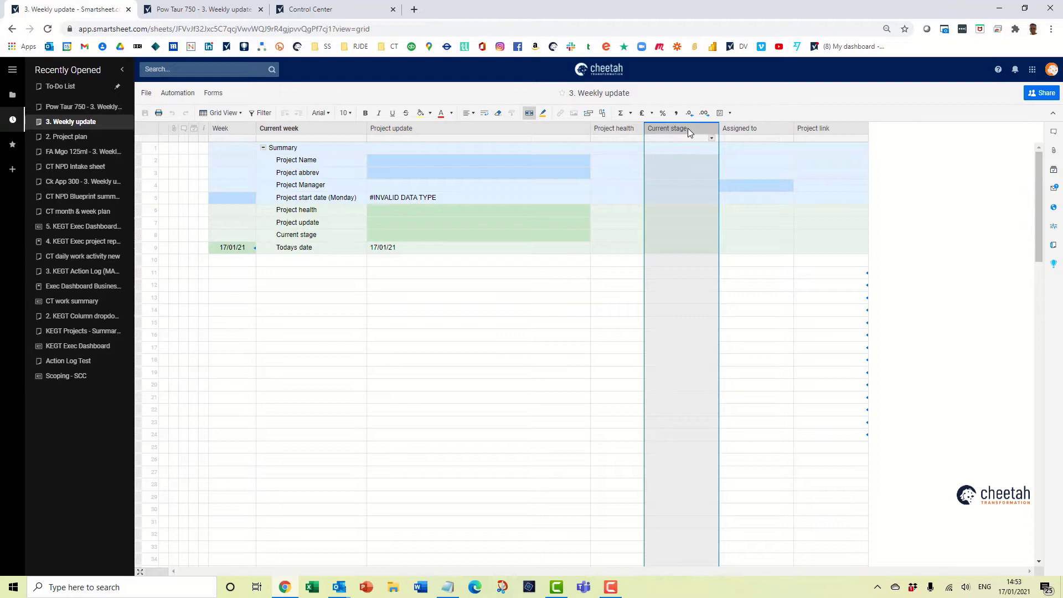
{"action": "right_click", "coordinate": [688, 128]}
{"action": "left_click", "coordinate": [780, 312]}
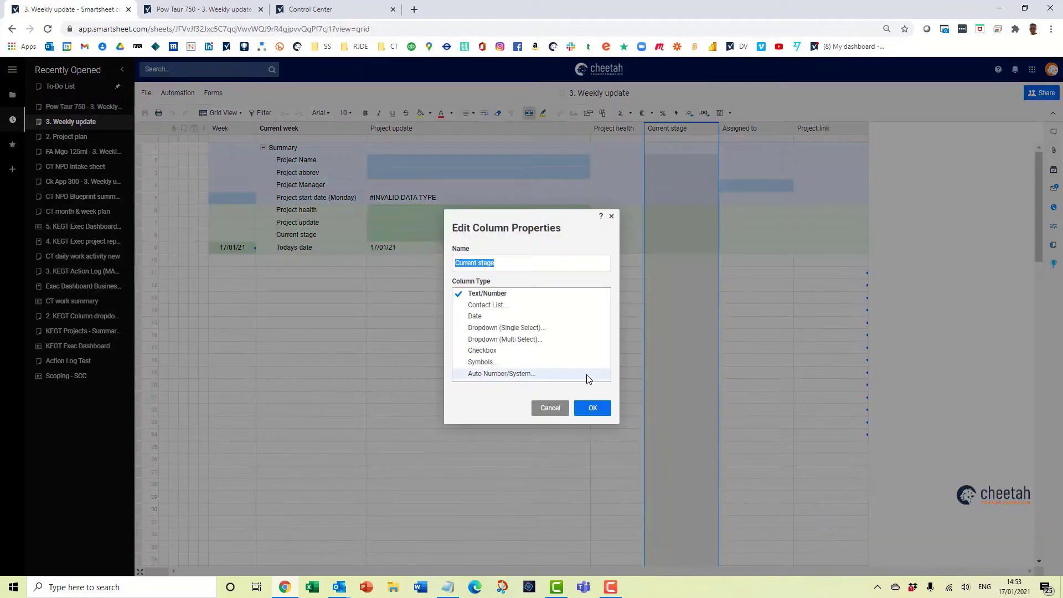
{"action": "left_click", "coordinate": [527, 330]}
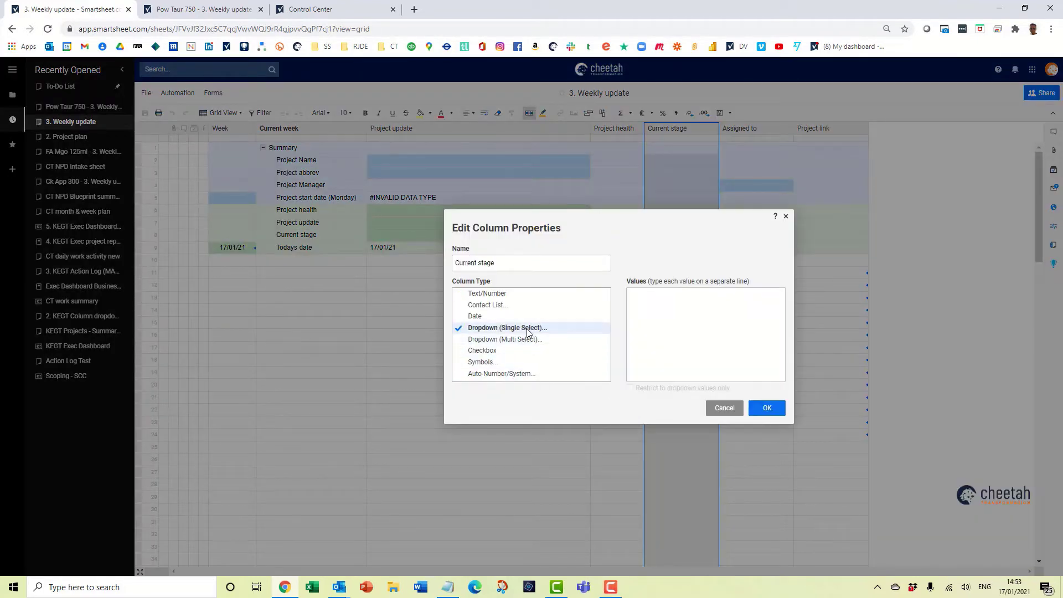
{"action": "left_click", "coordinate": [709, 314]}
{"action": "key", "text": "ctrl+v"}
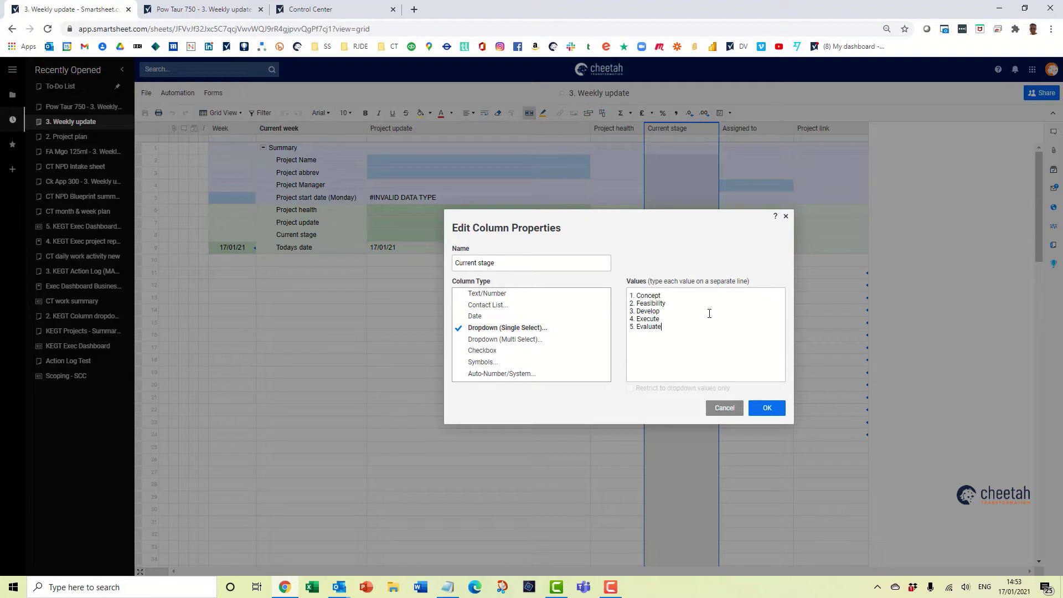
{"action": "left_click", "coordinate": [767, 410]}
{"action": "left_click", "coordinate": [676, 261]}
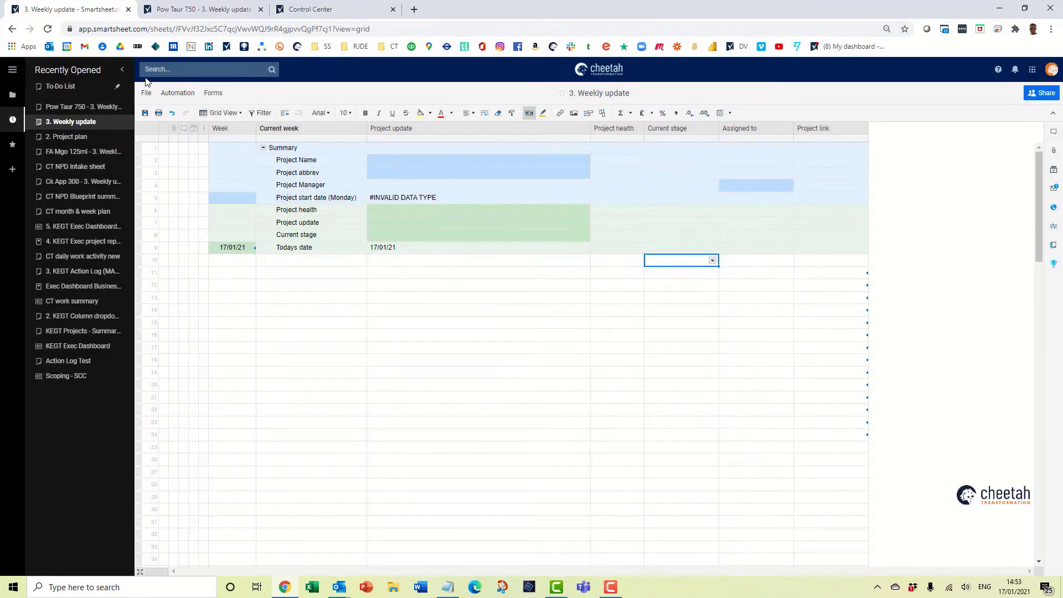
{"action": "left_click", "coordinate": [145, 113]}
In Control Center's Global Updates, start a new Modify Existing Column update and continue to Basic Information.
{"action": "left_click", "coordinate": [336, 10]}
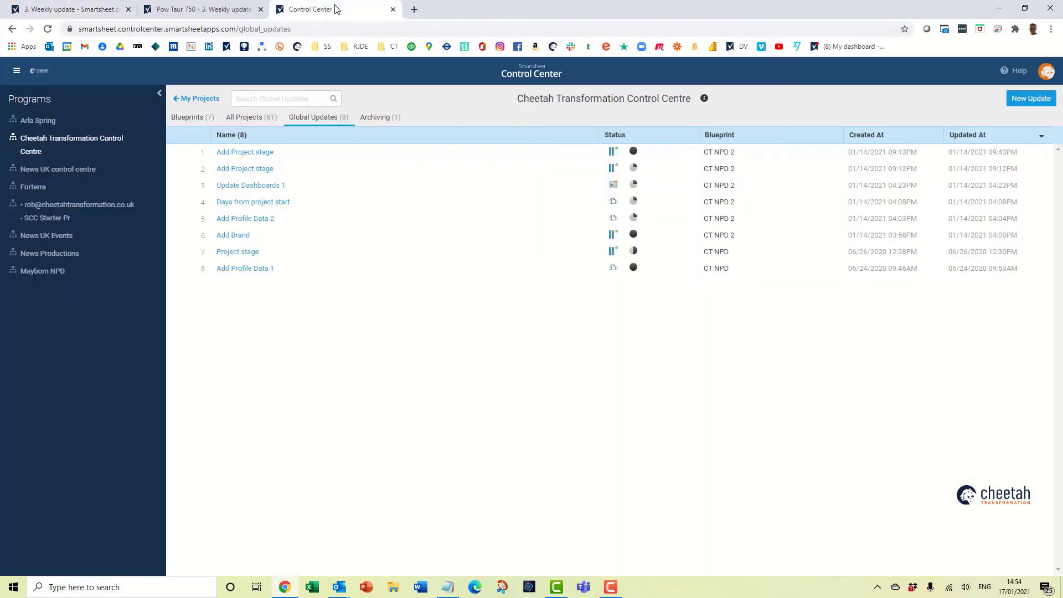
{"action": "left_click", "coordinate": [201, 101]}
{"action": "left_click", "coordinate": [218, 98]}
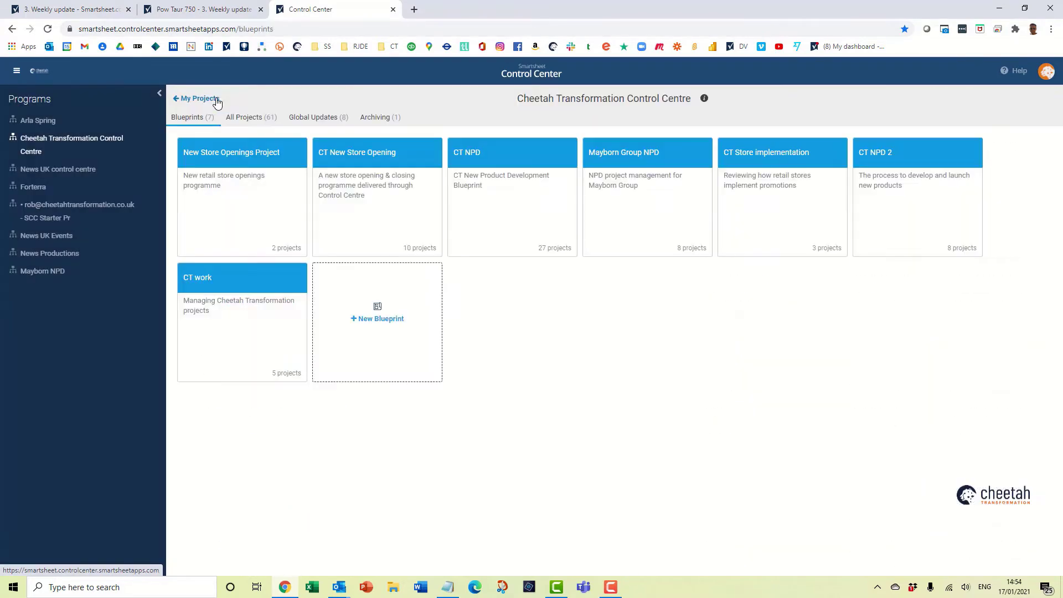
{"action": "left_click", "coordinate": [312, 120]}
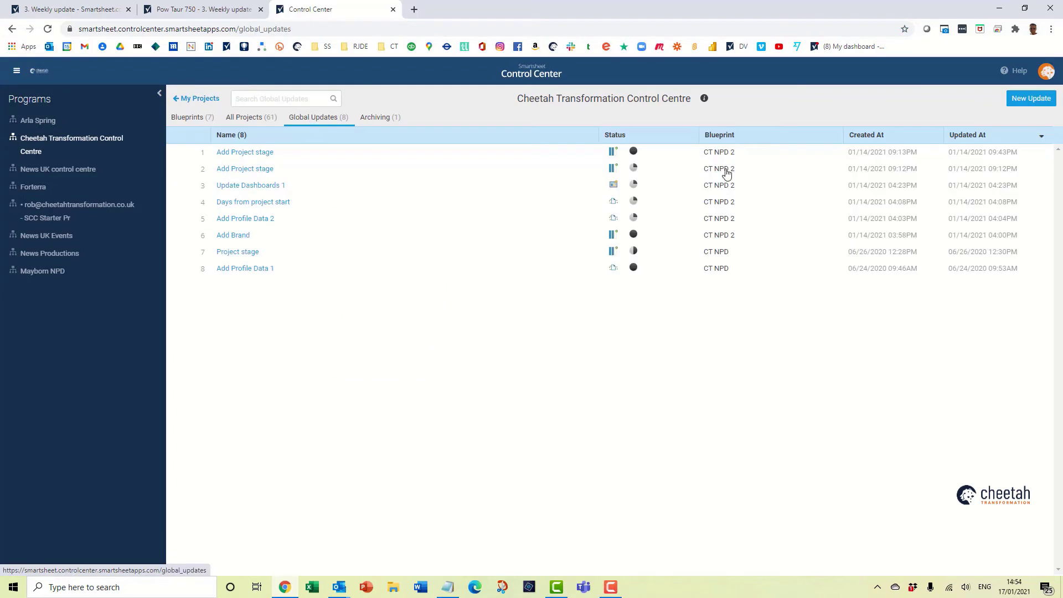
{"action": "left_click", "coordinate": [1036, 105]}
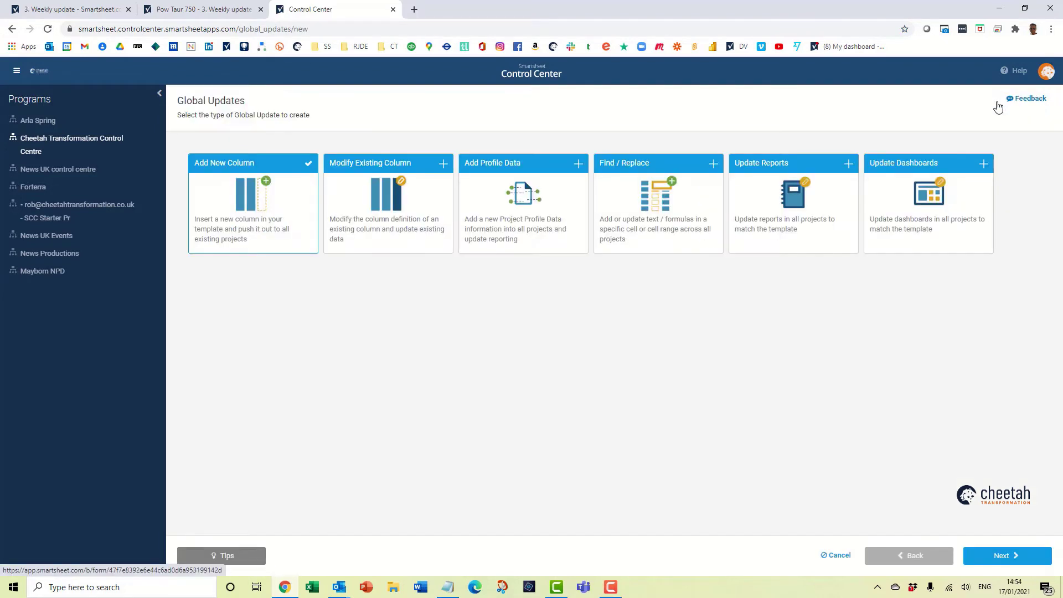
{"action": "left_click", "coordinate": [389, 196]}
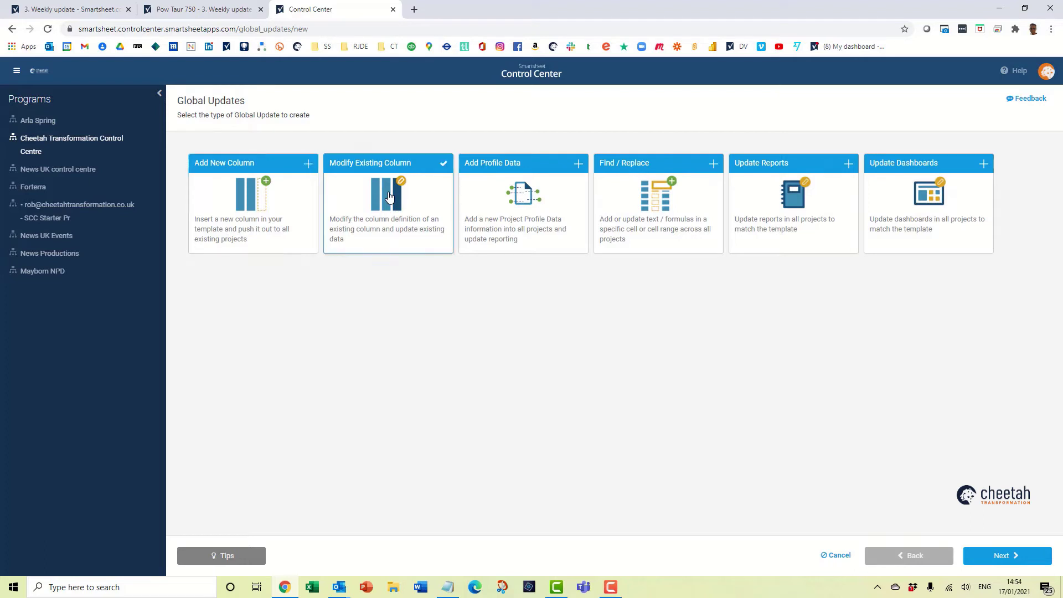
{"action": "left_click", "coordinate": [1013, 554]}
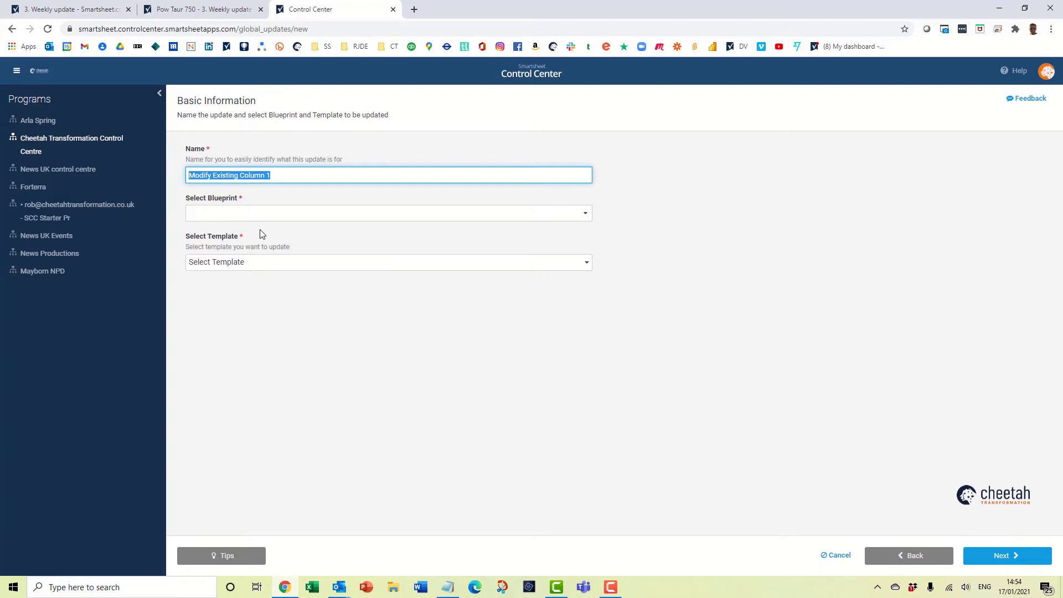
Name the update 'Modify Existing Column - Current stage', targeting blueprint CT NPD 2 and template 3. Weekly update.
{"action": "left_click", "coordinate": [284, 182]}
{"action": "type", "text": "- Current stage"}
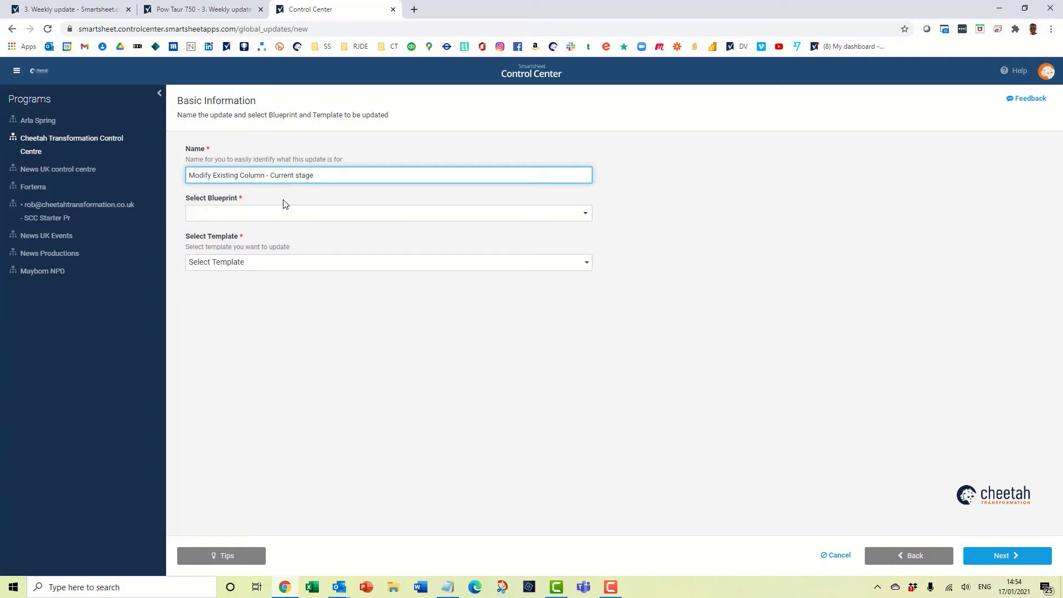
{"action": "left_click", "coordinate": [308, 213]}
{"action": "left_click", "coordinate": [267, 335]}
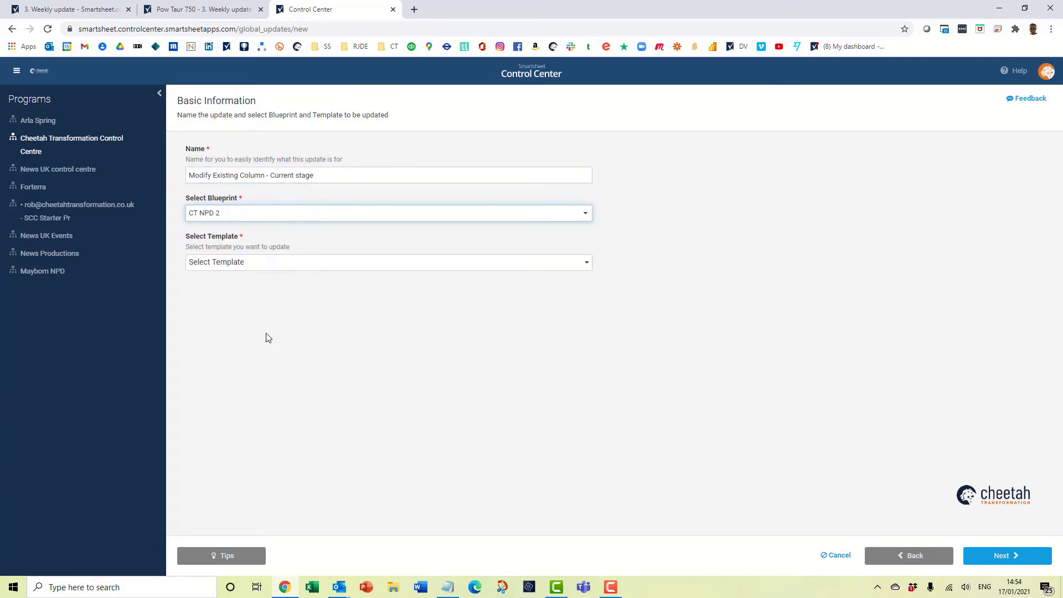
{"action": "left_click", "coordinate": [241, 263]}
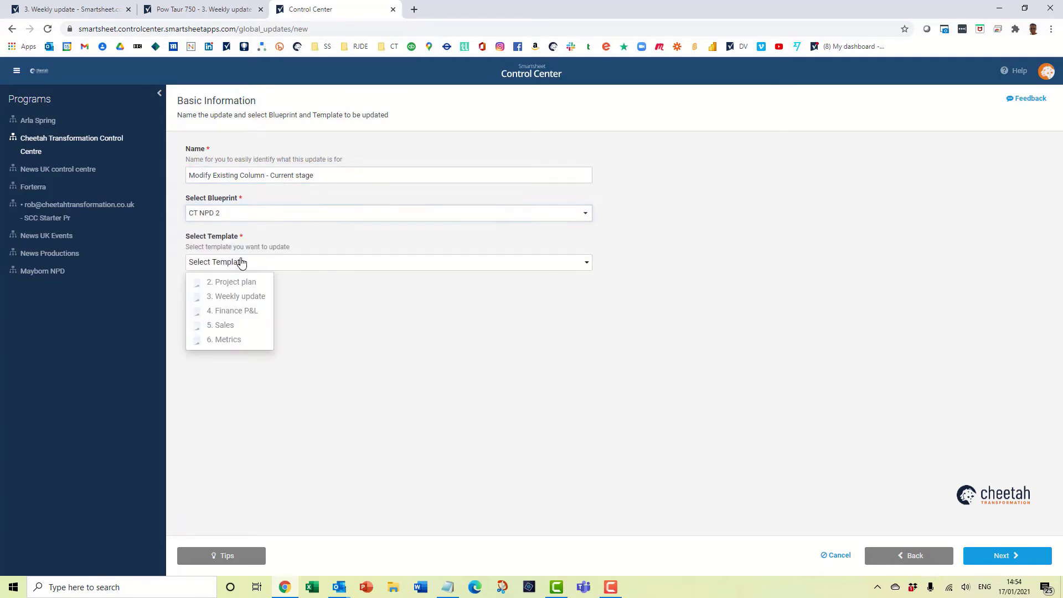
{"action": "left_click", "coordinate": [251, 297]}
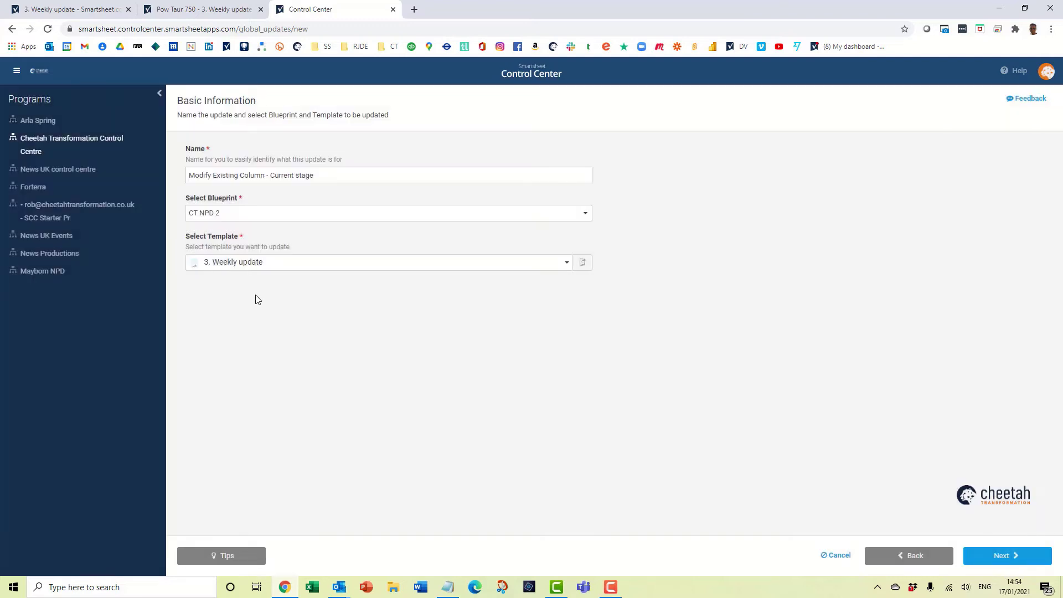
Select the Current stage column, untick changing cell data, expand Advanced, and create the update.
{"action": "left_click", "coordinate": [1022, 560]}
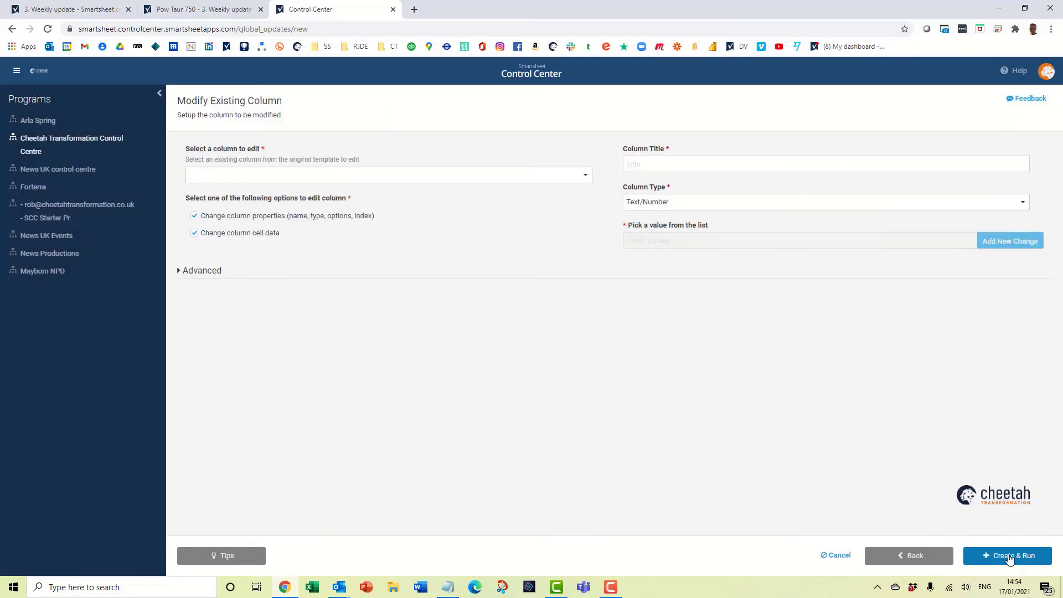
{"action": "left_click", "coordinate": [370, 179]}
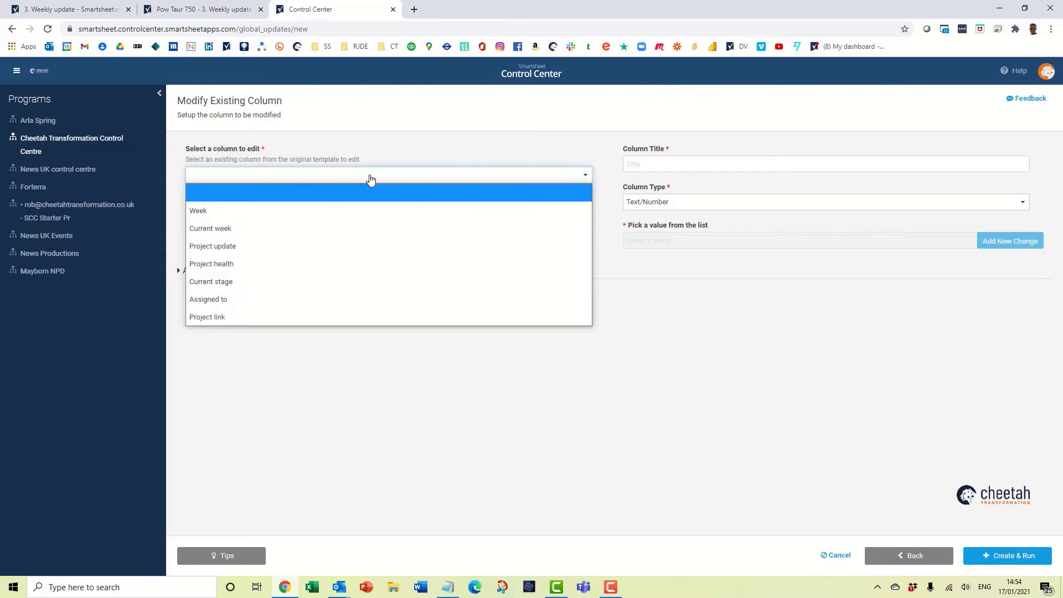
{"action": "left_click", "coordinate": [383, 277]}
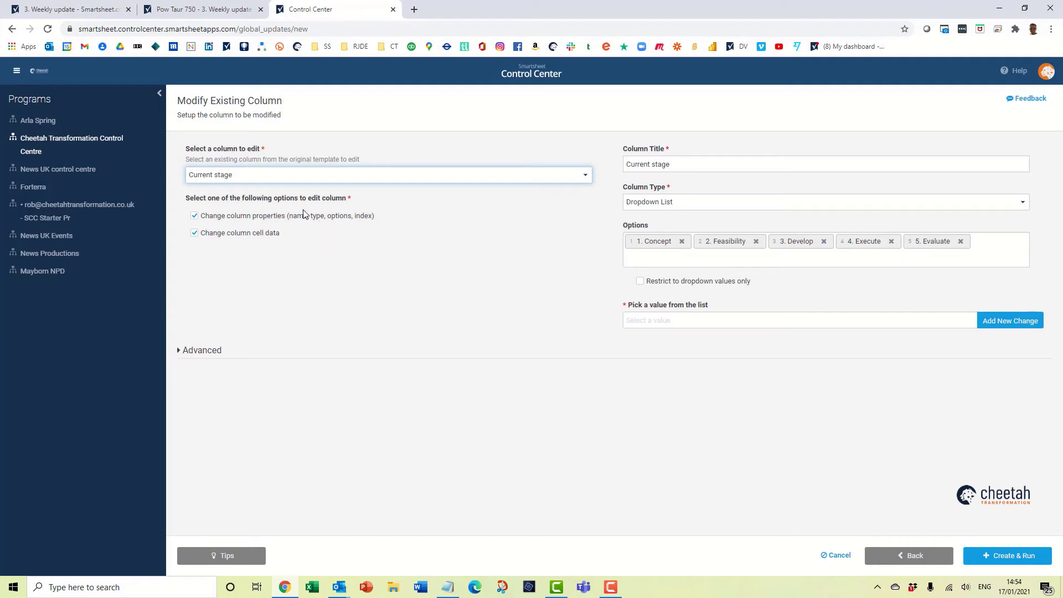
{"action": "left_click", "coordinate": [195, 235]}
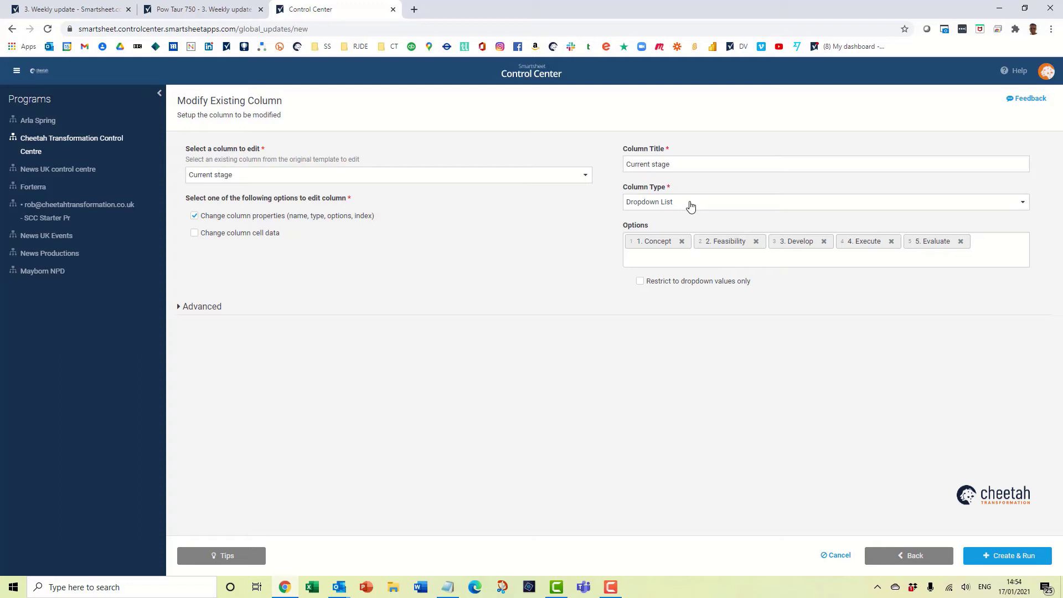
{"action": "left_click", "coordinate": [202, 310]}
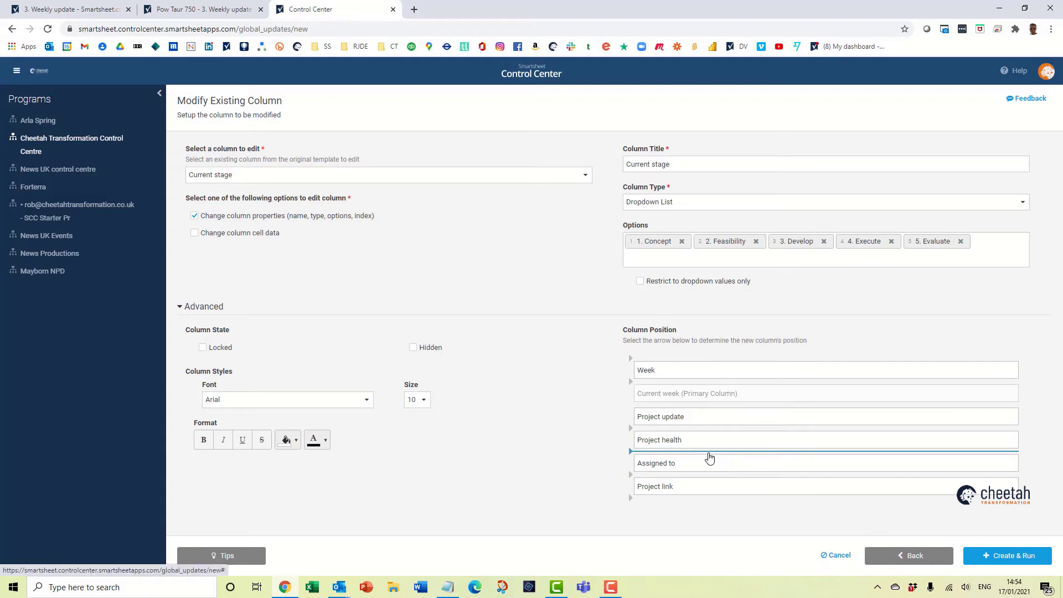
{"action": "left_click", "coordinate": [1011, 558]}
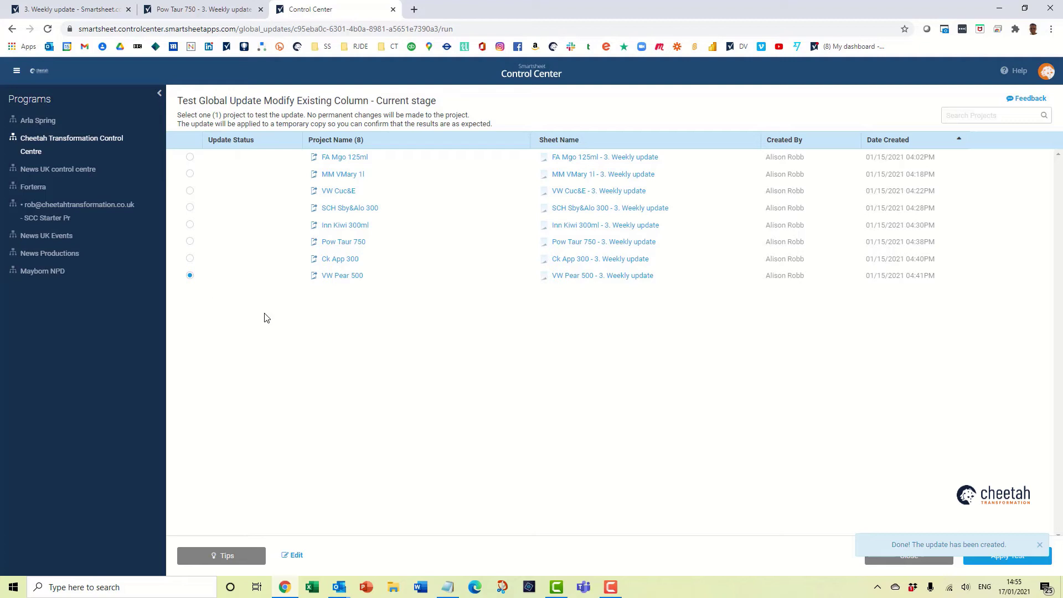
Test the update on VW Pear 500 and verify its Current stage dropdown lists the five stages.
{"action": "left_click", "coordinate": [1041, 545]}
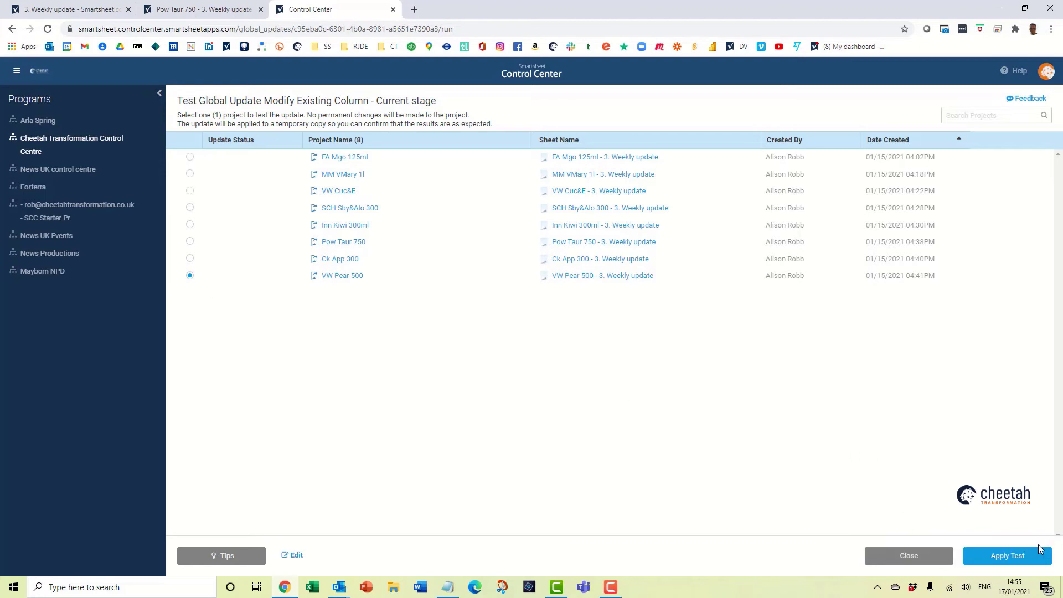
{"action": "left_click", "coordinate": [1031, 556]}
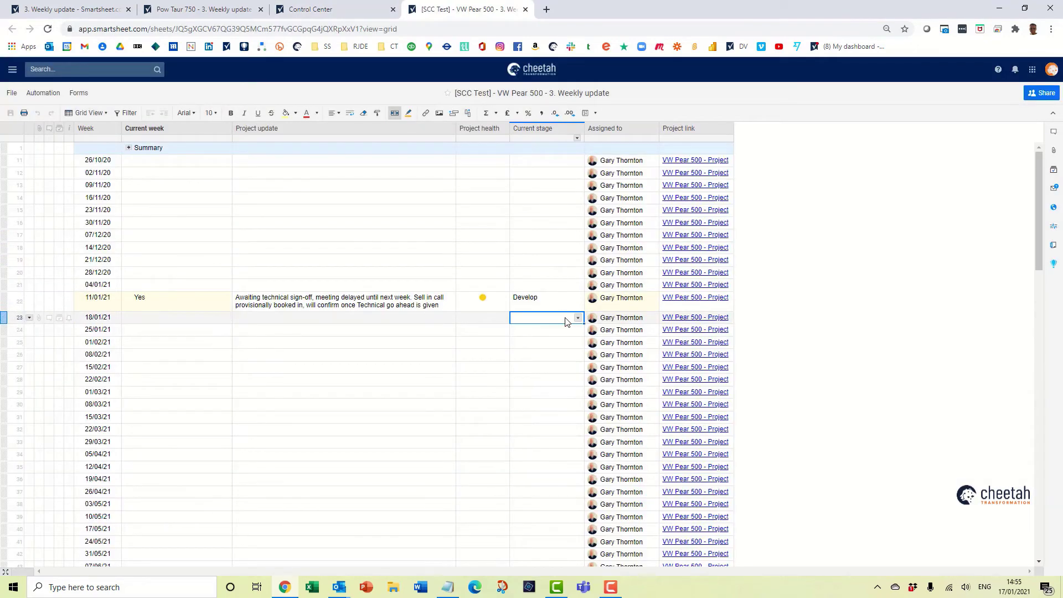
{"action": "left_click", "coordinate": [577, 318]}
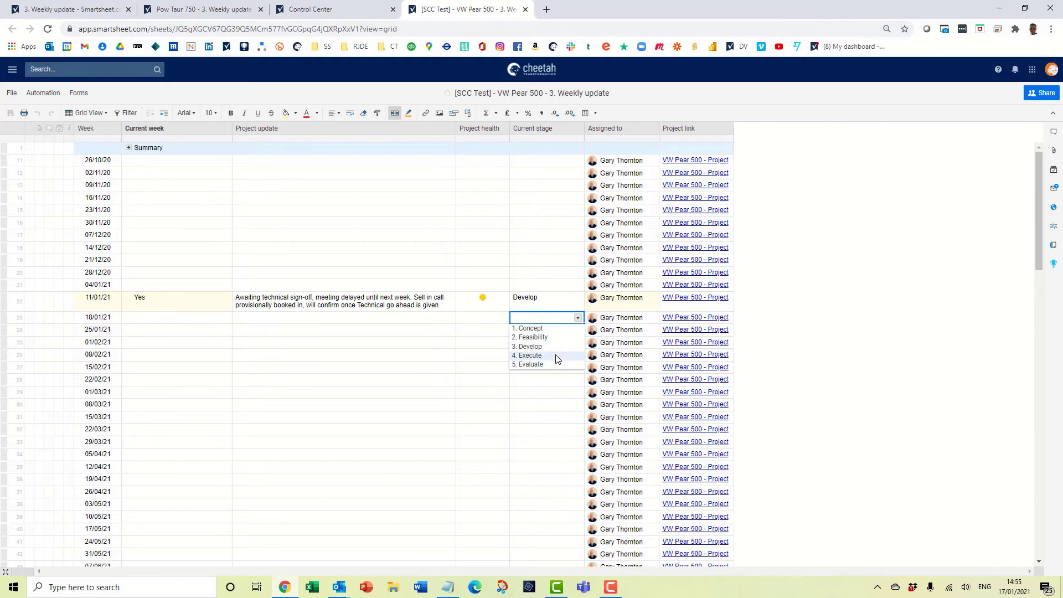
{"action": "left_click", "coordinate": [291, 12]}
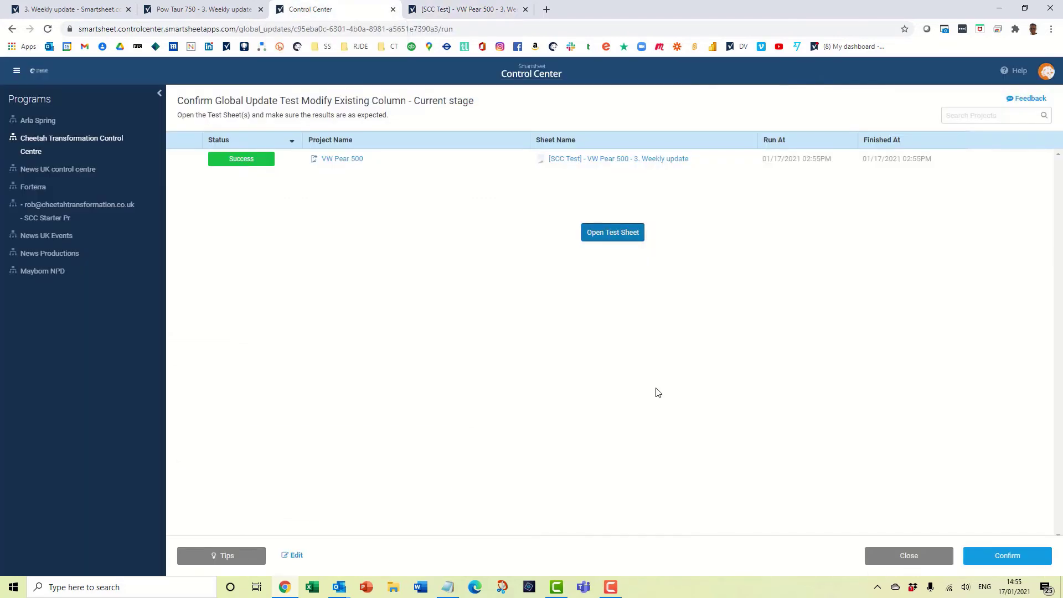
Confirm the test results and proceed to applying the update to projects.
{"action": "left_click", "coordinate": [1013, 557]}
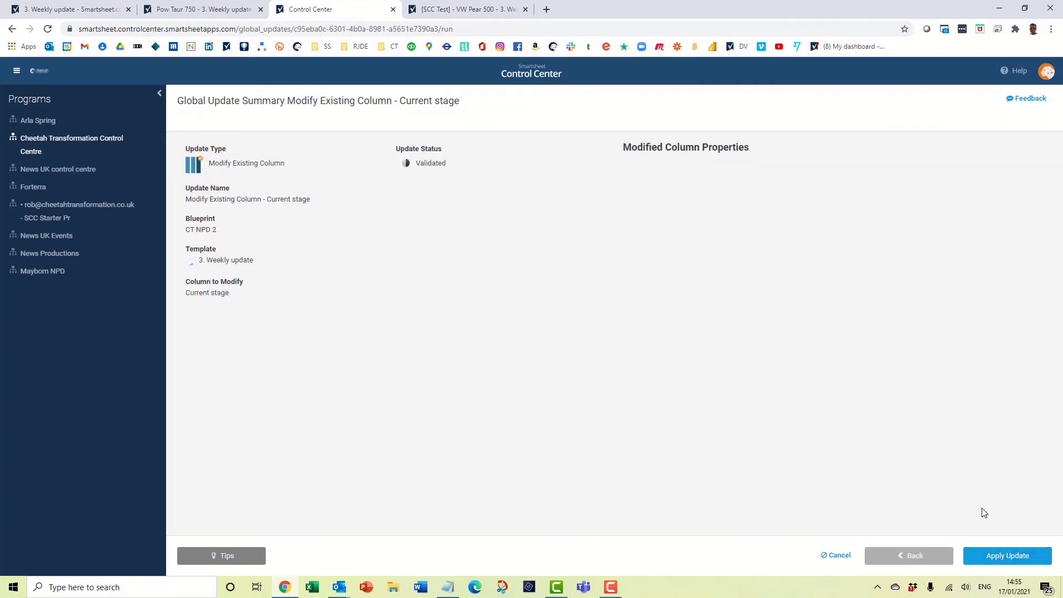
{"action": "left_click", "coordinate": [1012, 560]}
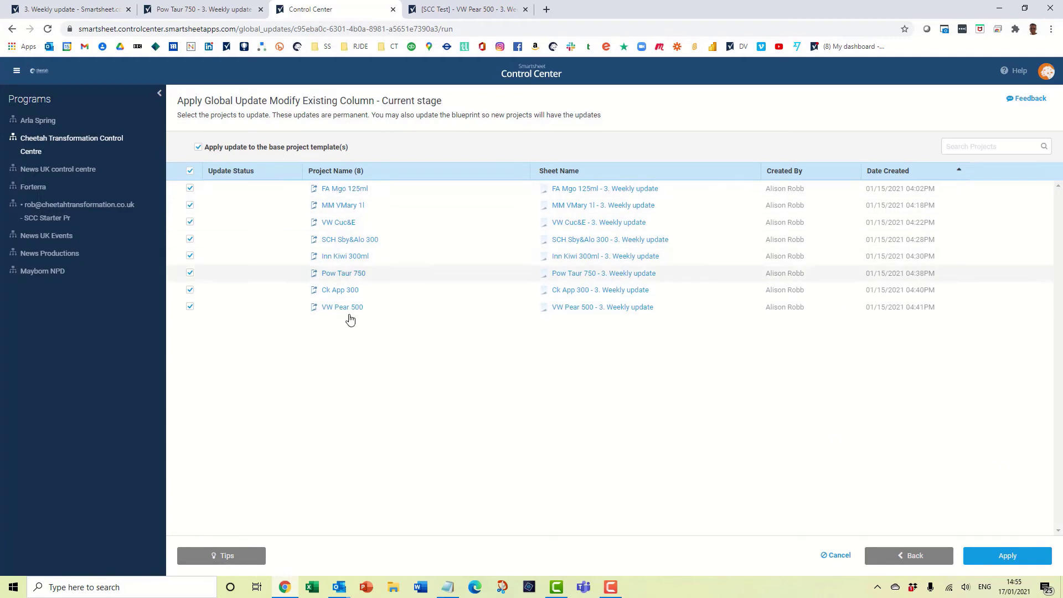
Apply the update to all eight projects and the base template, confirm, and acknowledge the successful results.
{"action": "left_click", "coordinate": [972, 552]}
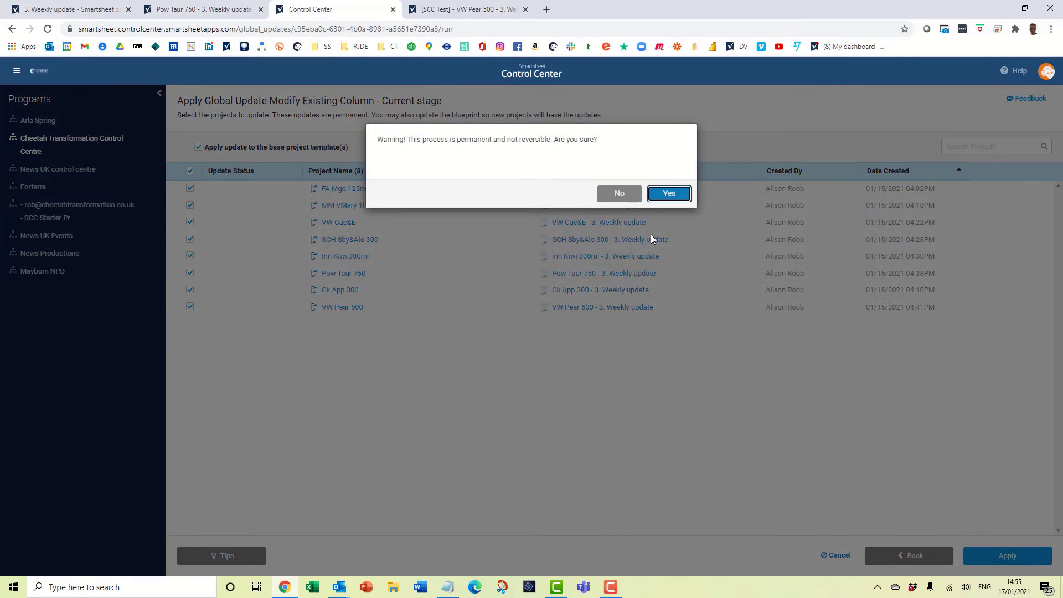
{"action": "left_click", "coordinate": [671, 197]}
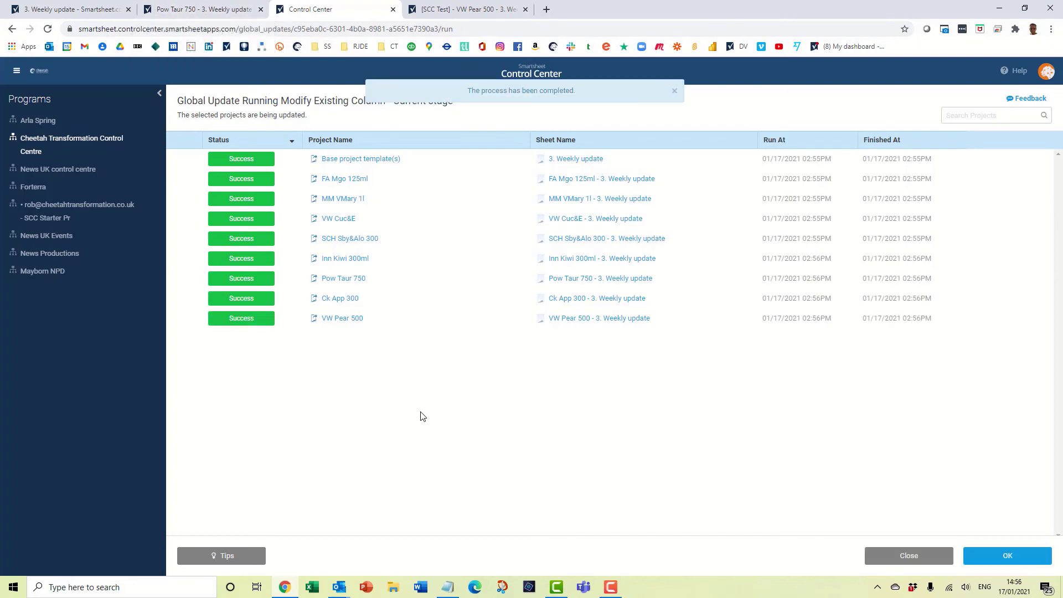
{"action": "left_click", "coordinate": [1017, 559]}
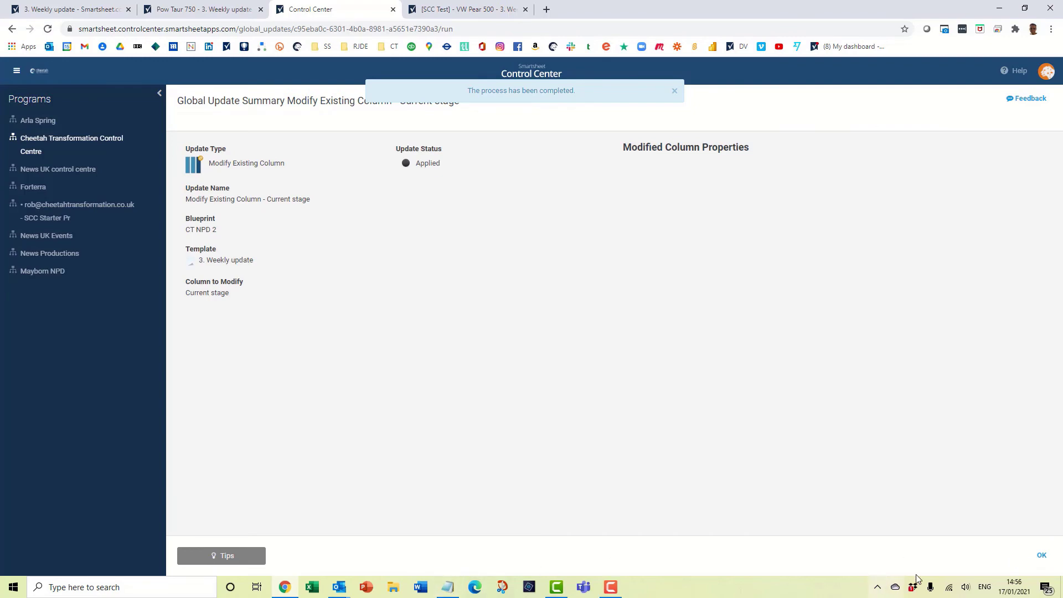
{"action": "left_click", "coordinate": [1040, 556]}
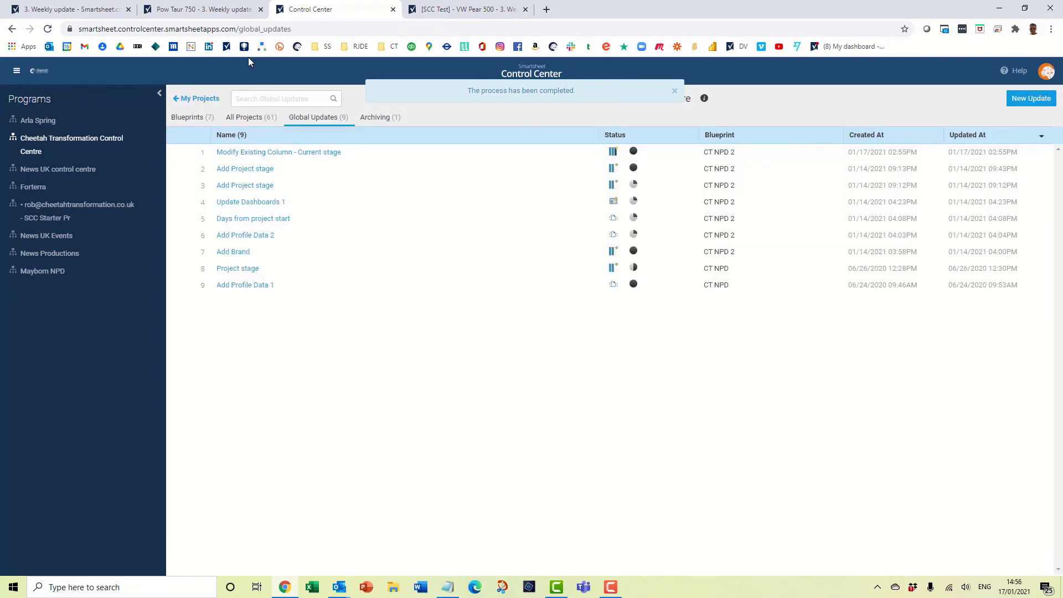
Refresh the Pow Taur 750 sheet and set the Current stage of rows 11 and 12 to 2. Feasibility.
{"action": "left_click", "coordinate": [203, 10]}
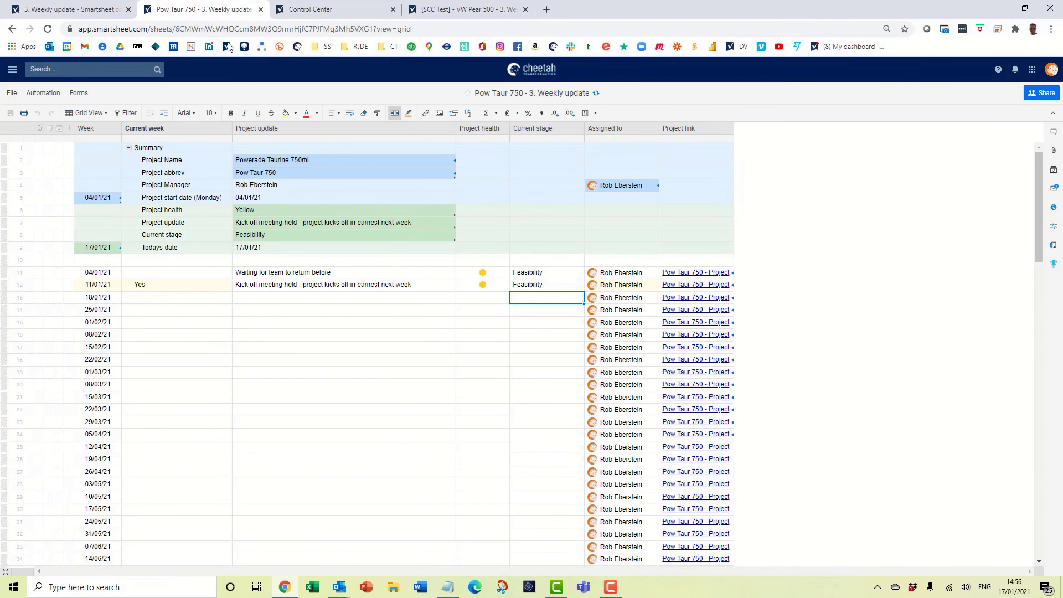
{"action": "left_click", "coordinate": [597, 95]}
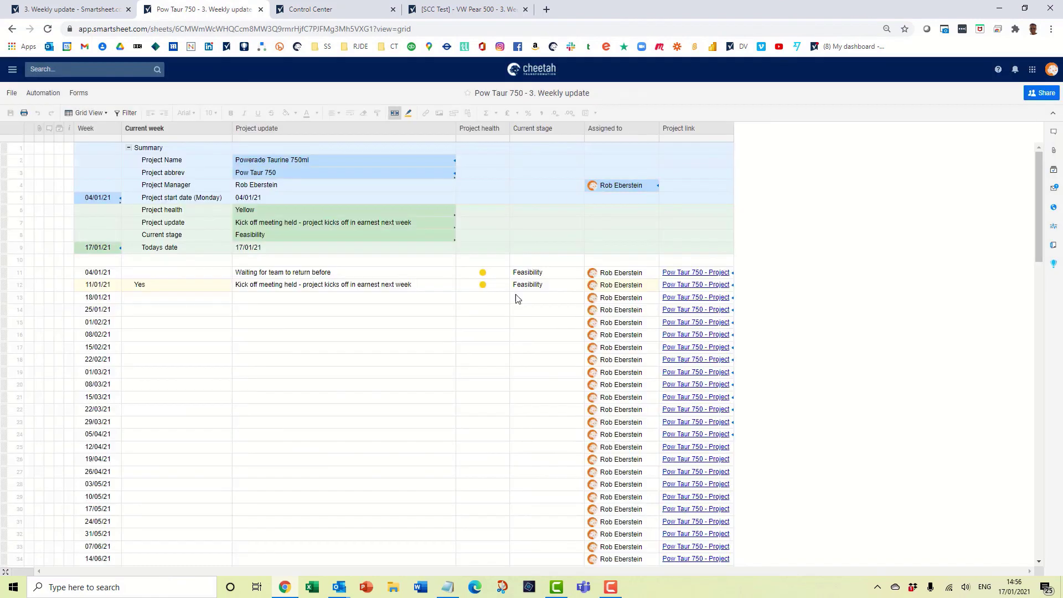
{"action": "left_click", "coordinate": [582, 299]}
{"action": "left_click", "coordinate": [578, 298]}
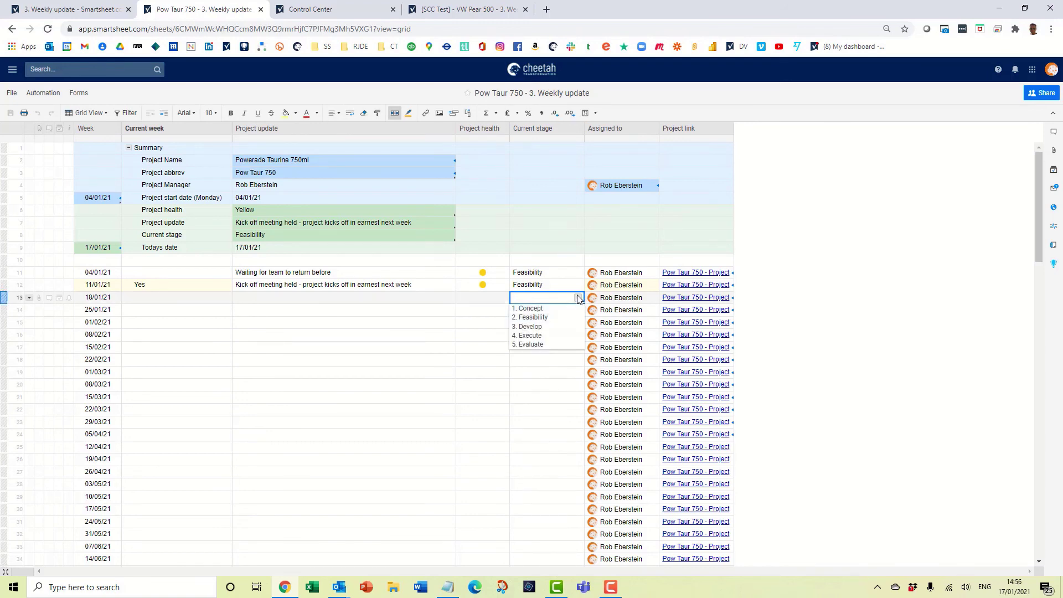
{"action": "key", "text": "Escape"}
{"action": "key", "text": "Up"}
{"action": "key", "text": "Up"}
{"action": "key", "text": "Return"}
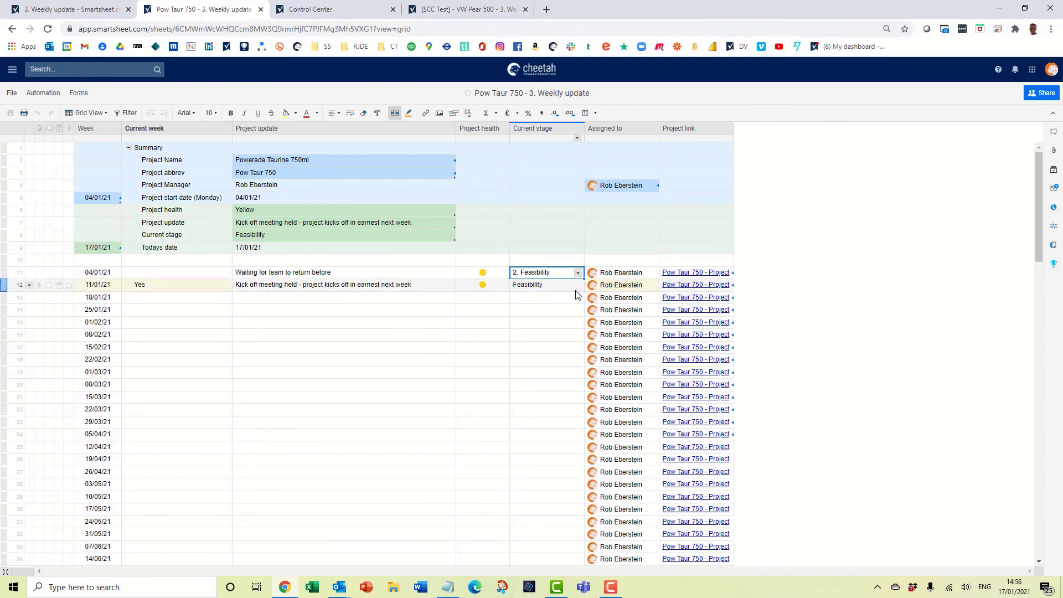
{"action": "left_click", "coordinate": [578, 286]}
{"action": "left_click", "coordinate": [578, 284]}
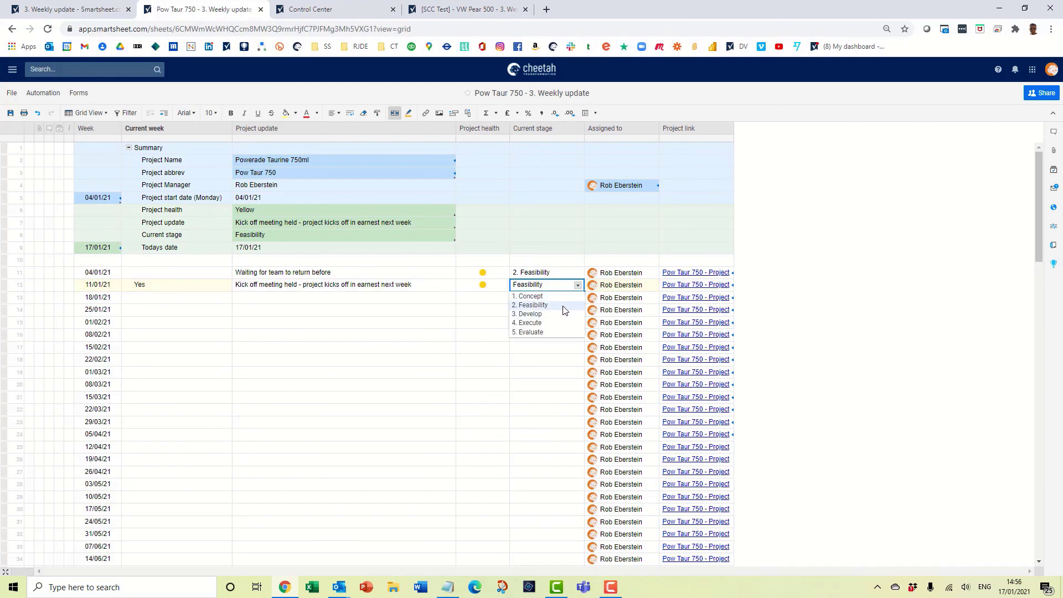
{"action": "left_click", "coordinate": [564, 306]}
{"action": "left_click", "coordinate": [578, 298]}
{"action": "left_click", "coordinate": [577, 300]}
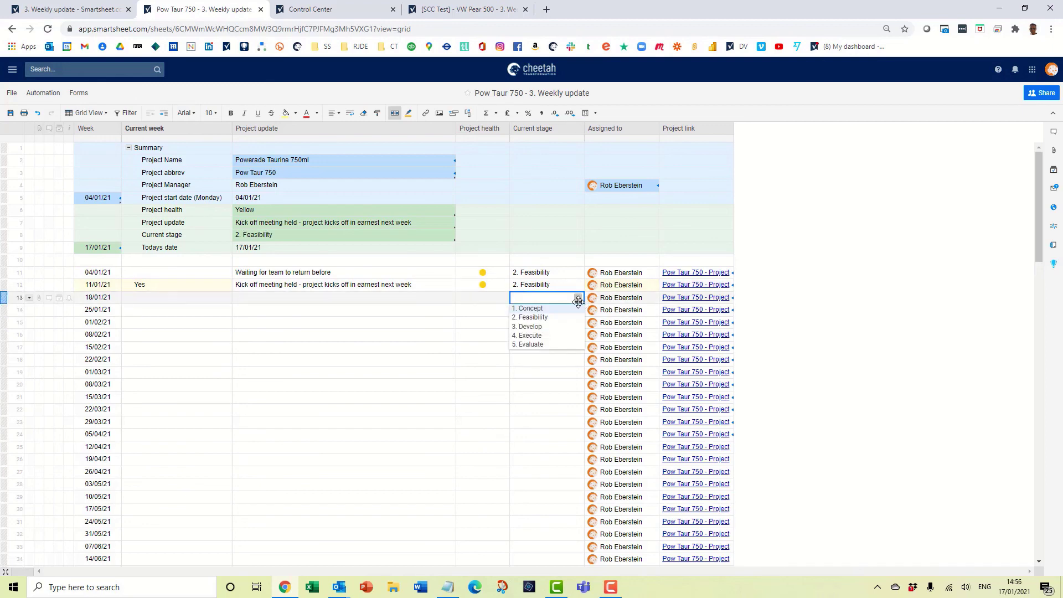